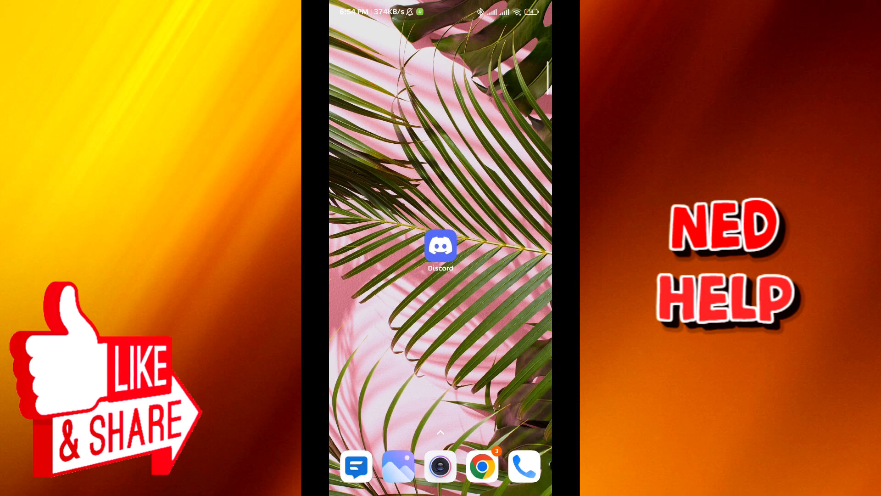
Launch Discord from the Android home screen.
click(441, 247)
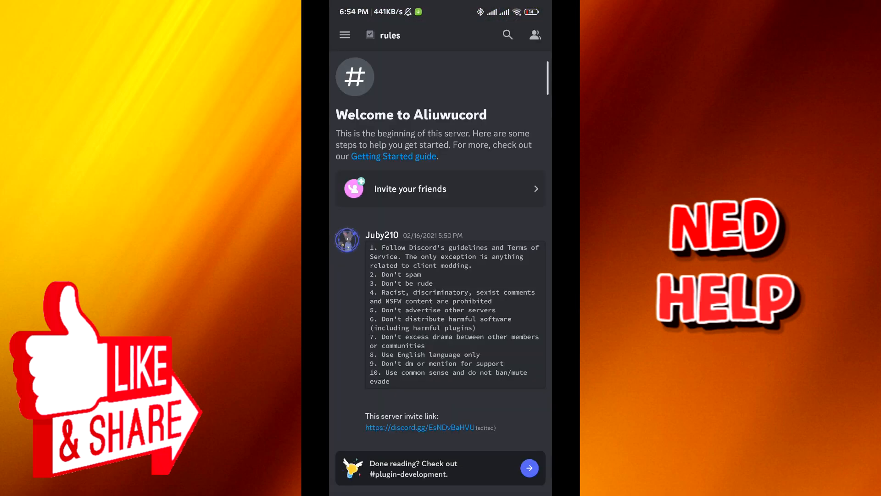
Reach Discord's Voice settings showing Voice Activity mode, Auto Sensitivity and output volume.
click(344, 35)
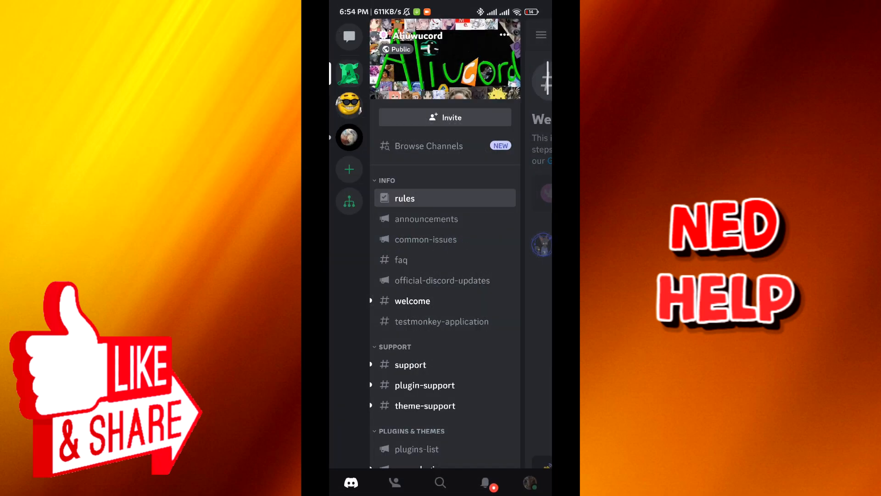
click(530, 483)
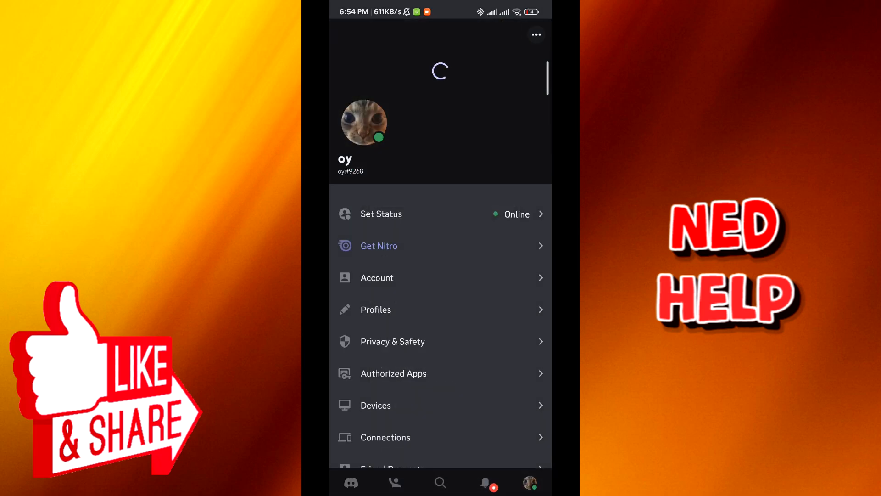
scroll(460, 432, down, 8)
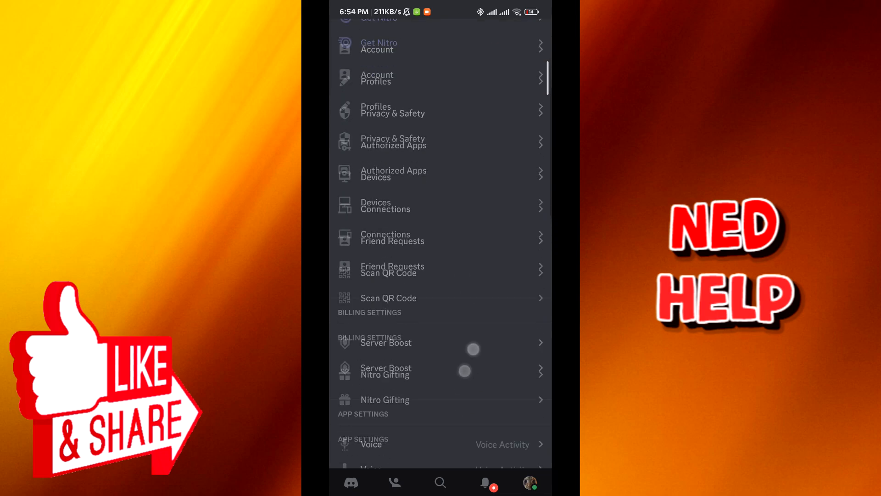
click(481, 263)
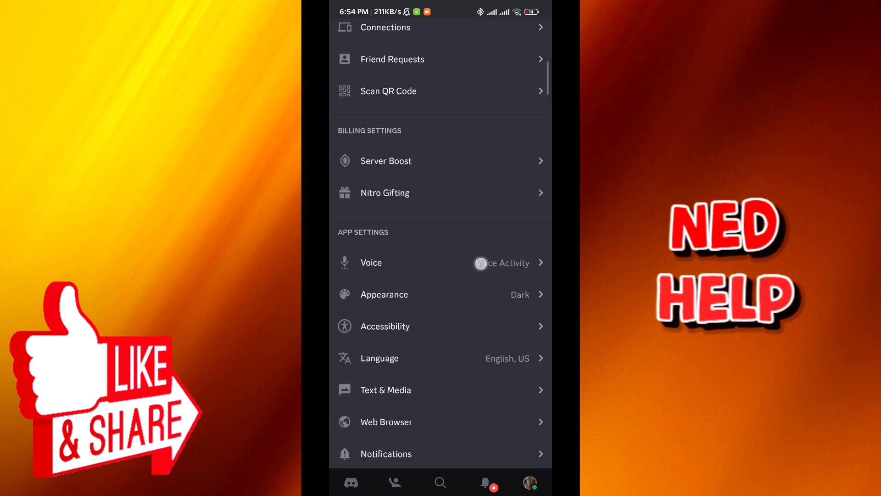
Toggle Auto Sensitivity off and back on, leaving it enabled.
click(533, 143)
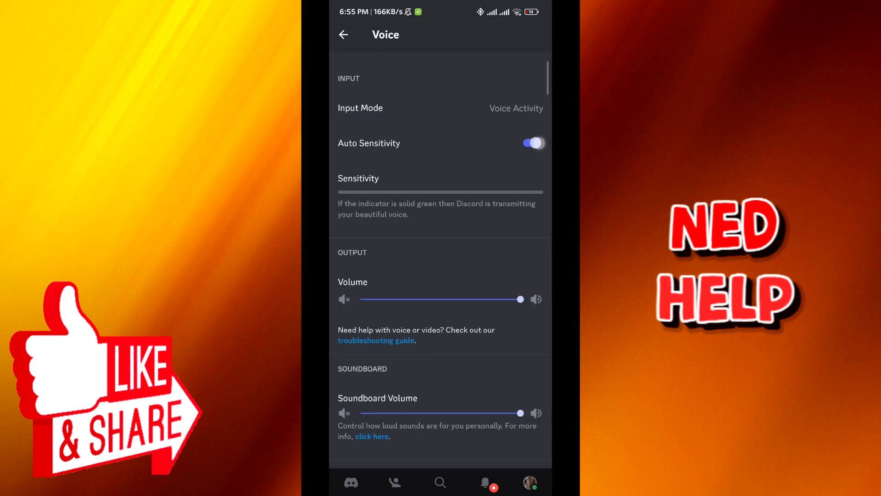
click(528, 143)
drag(487, 266, 487, 207)
drag(499, 290, 498, 104)
drag(541, 206, 541, 125)
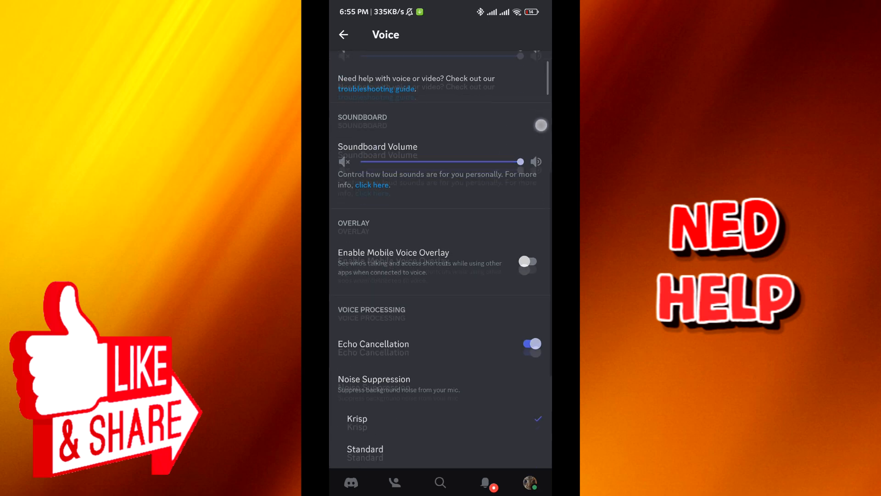
drag(527, 262, 527, 162)
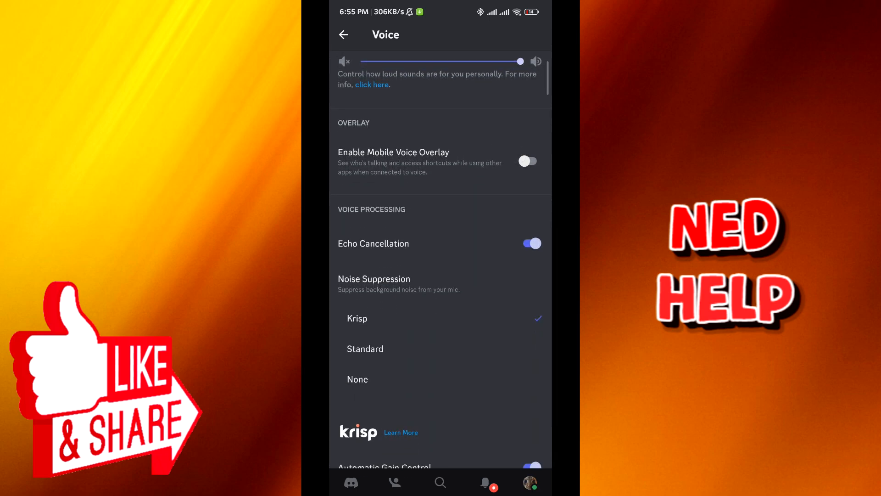
drag(499, 269, 508, 172)
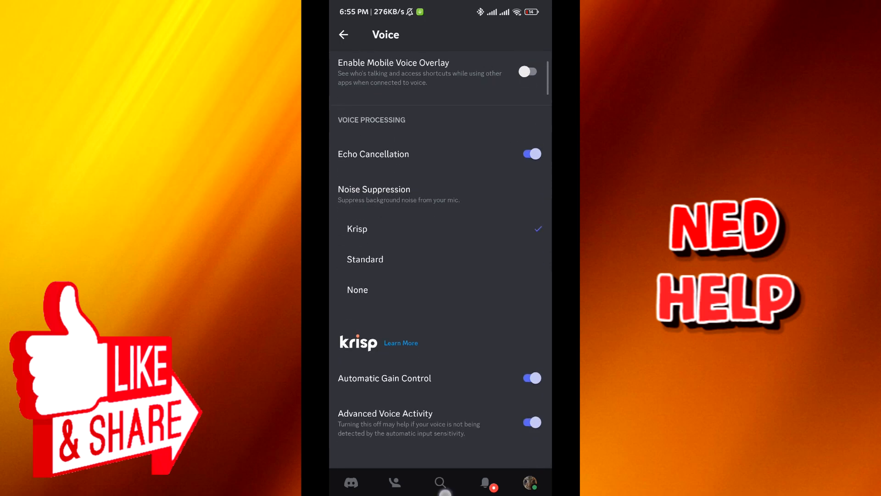
From the home screen, reach Discord's App info and its app permissions list.
click(444, 485)
click(441, 247)
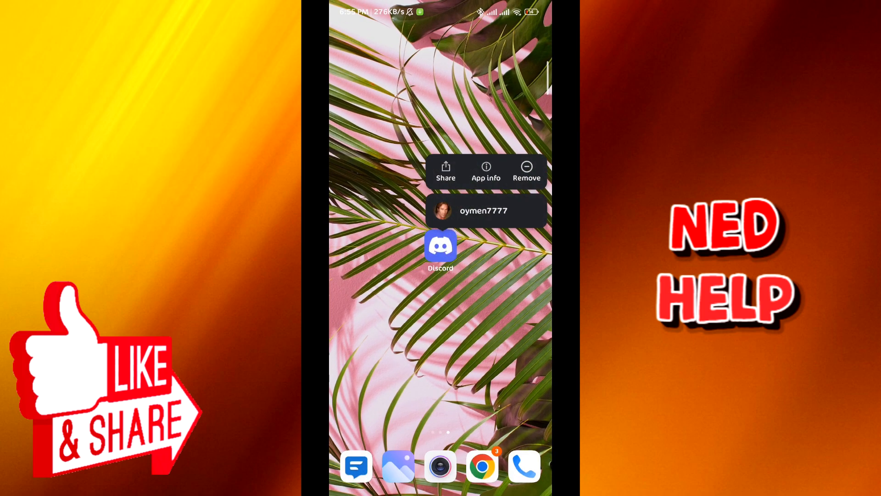
click(485, 170)
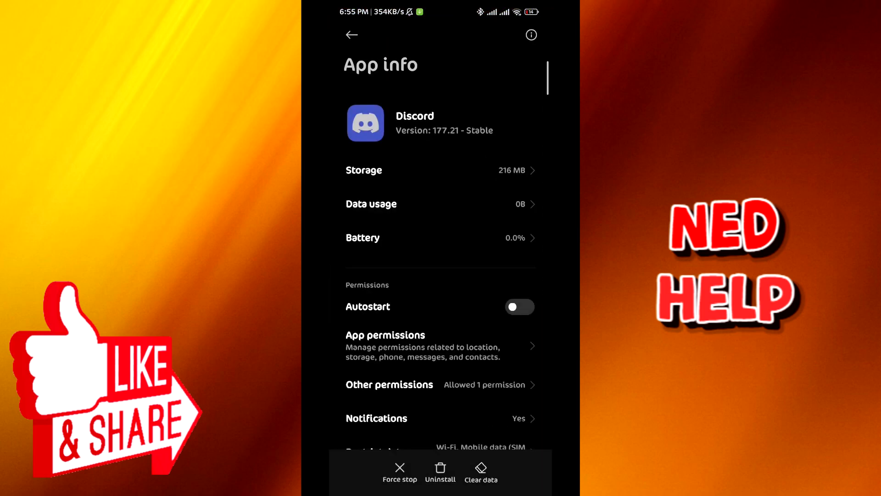
drag(441, 344, 441, 269)
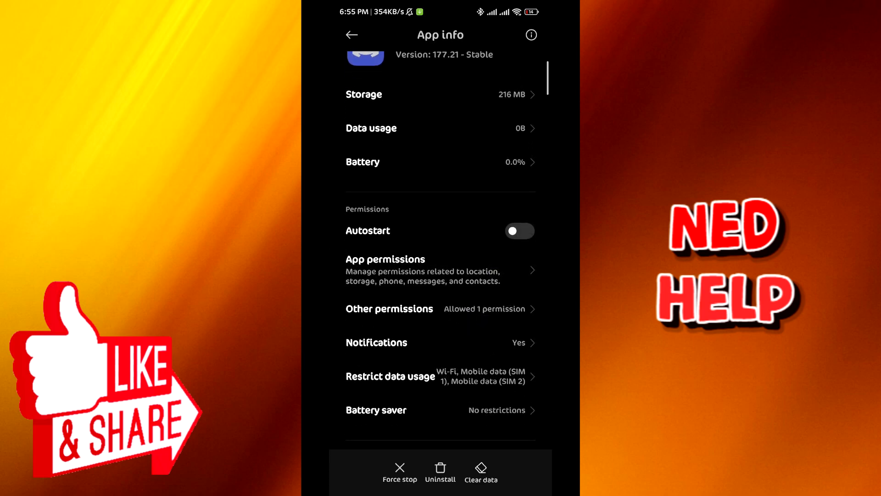
click(428, 270)
Allow Discord microphone access only while using the app.
click(423, 389)
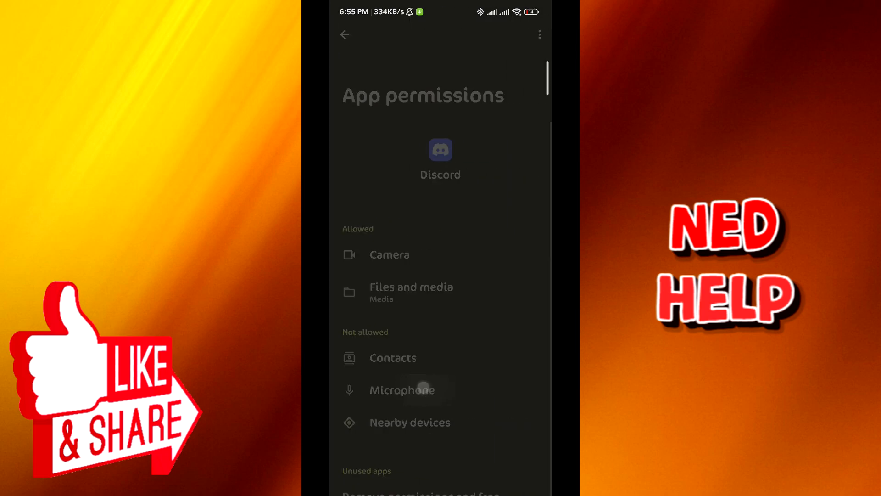
click(455, 262)
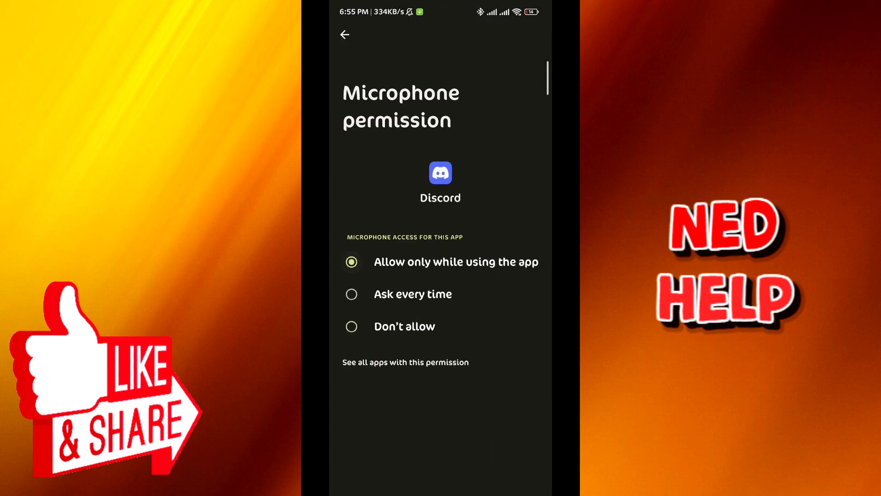
key(Escape)
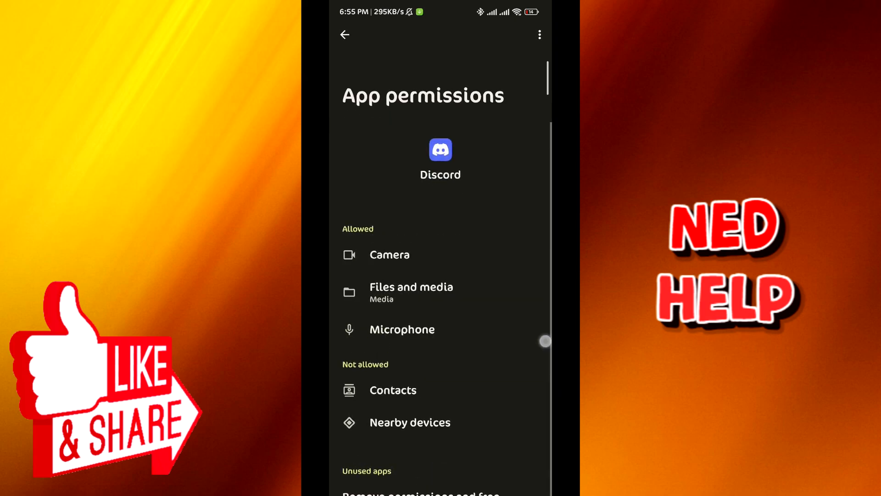
key(Escape)
scroll(440, 275, up, 1)
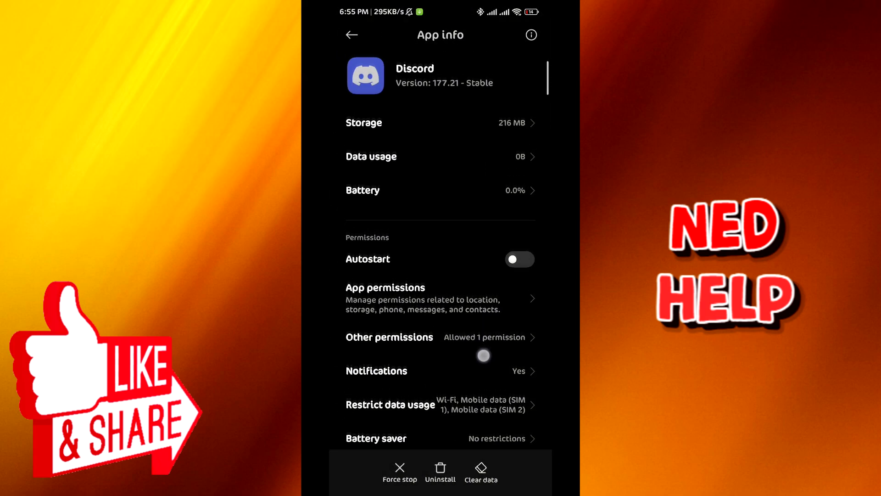
Enable autostart for Discord and confirm it.
click(520, 275)
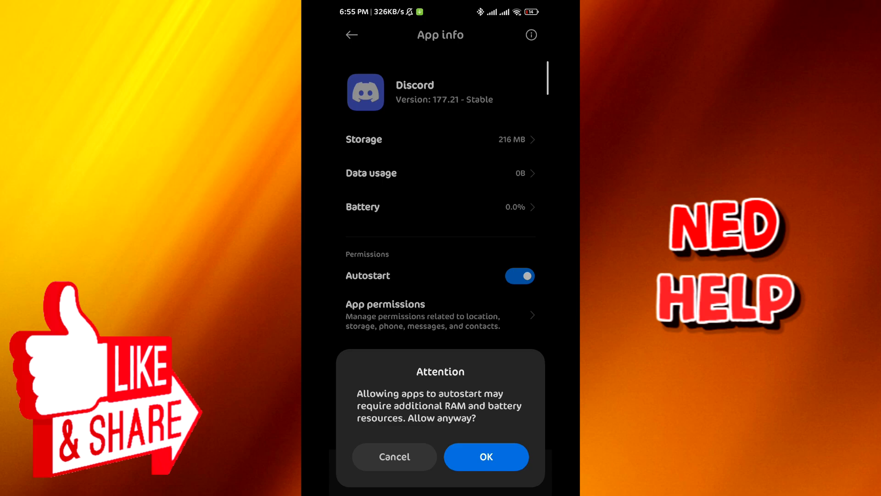
click(486, 456)
Clear Discord's cache from Storage and return to the home screen.
click(509, 140)
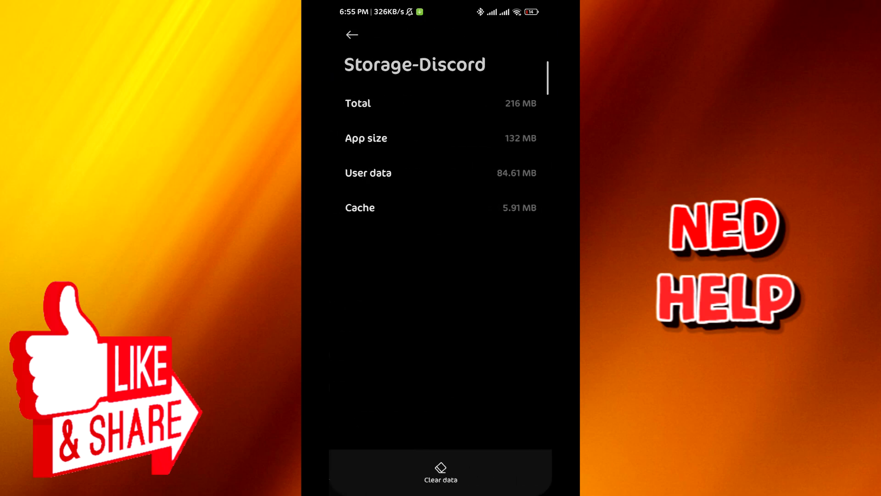
click(440, 471)
click(473, 419)
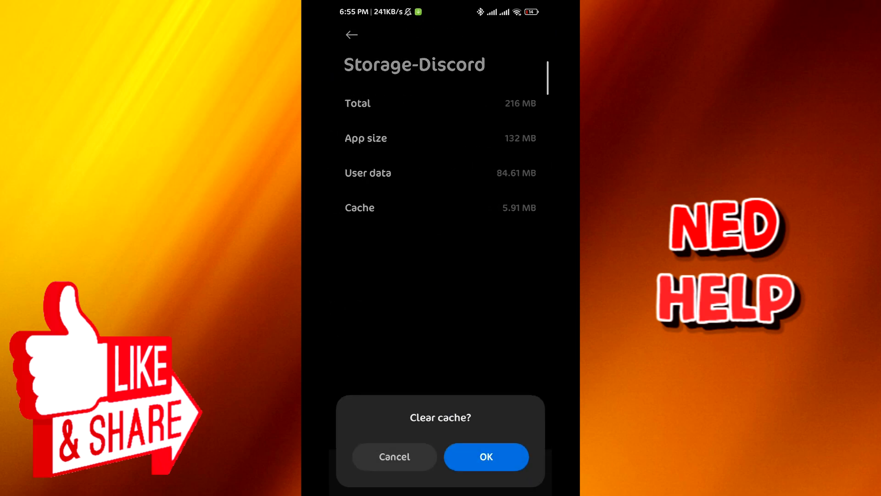
click(488, 456)
key(Home)
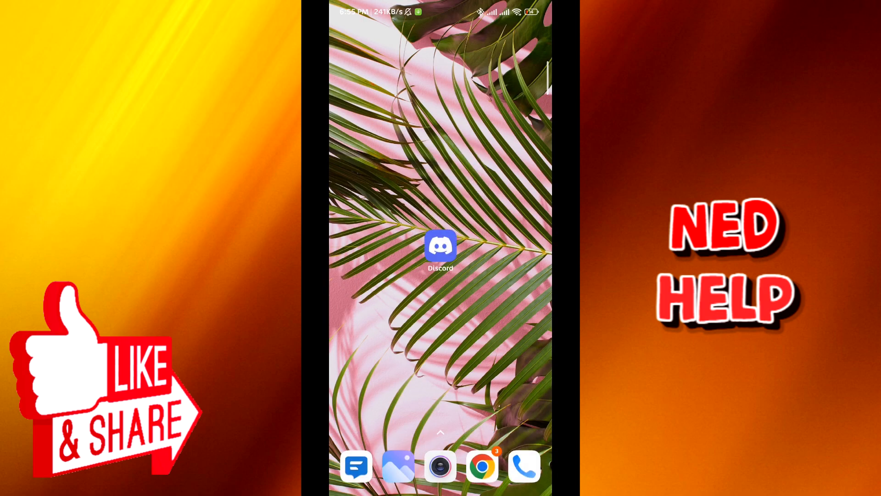